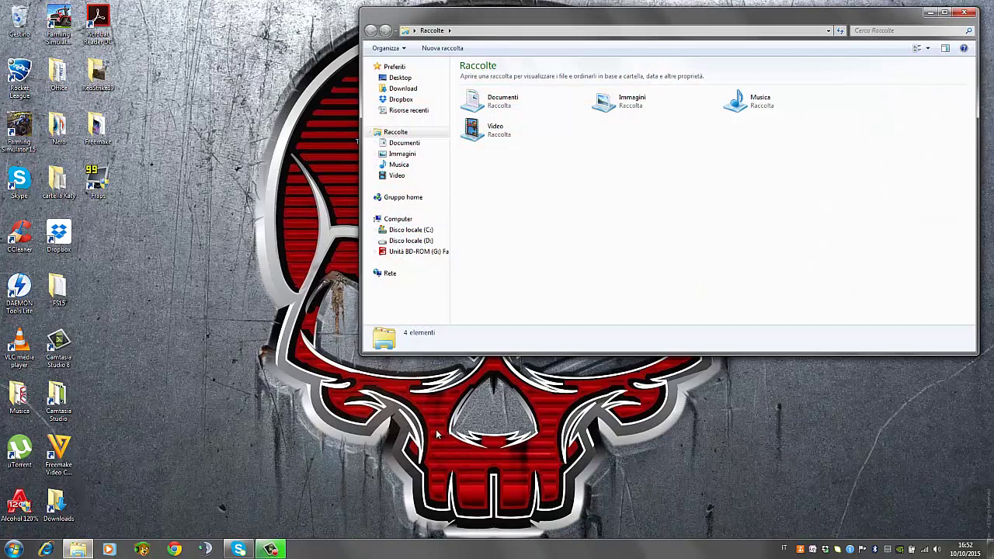
# Step: Open the data > maps > textures folder of Farming Simulator 2015 inside Programmi (x86) on Disco locale (C:)
pyautogui.click(422, 233)
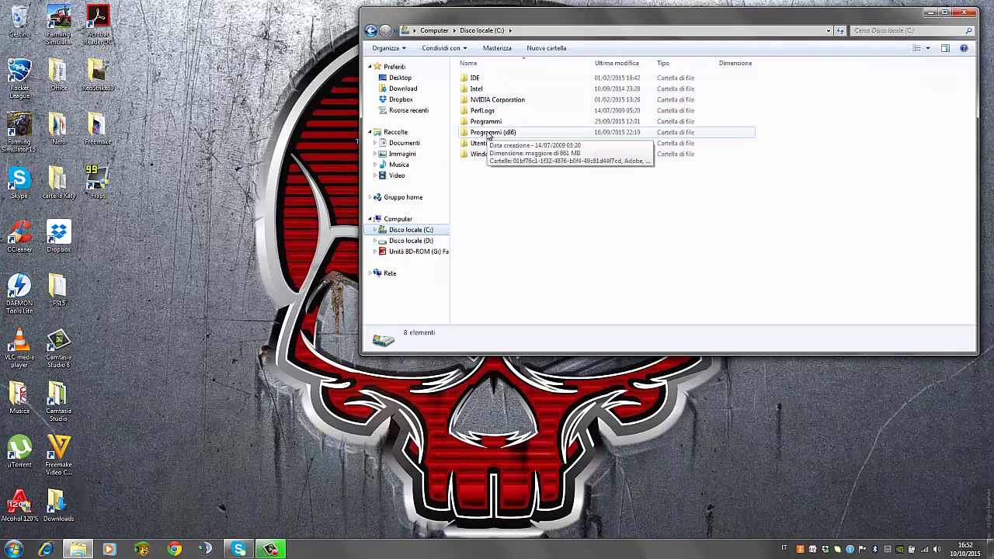
pyautogui.doubleClick(488, 134)
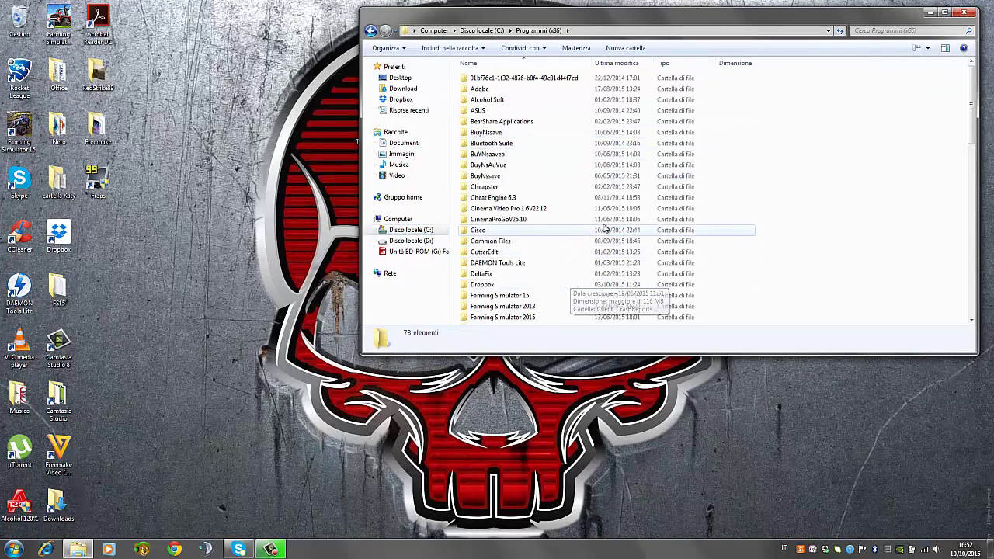
pyautogui.scroll(-3, 597, 225)
pyautogui.doubleClick(517, 222)
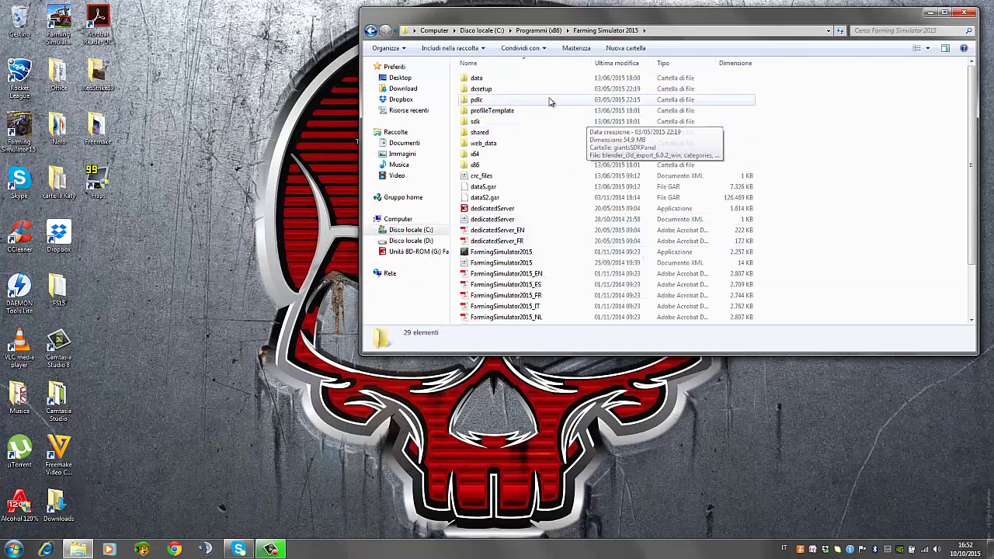
pyautogui.doubleClick(478, 78)
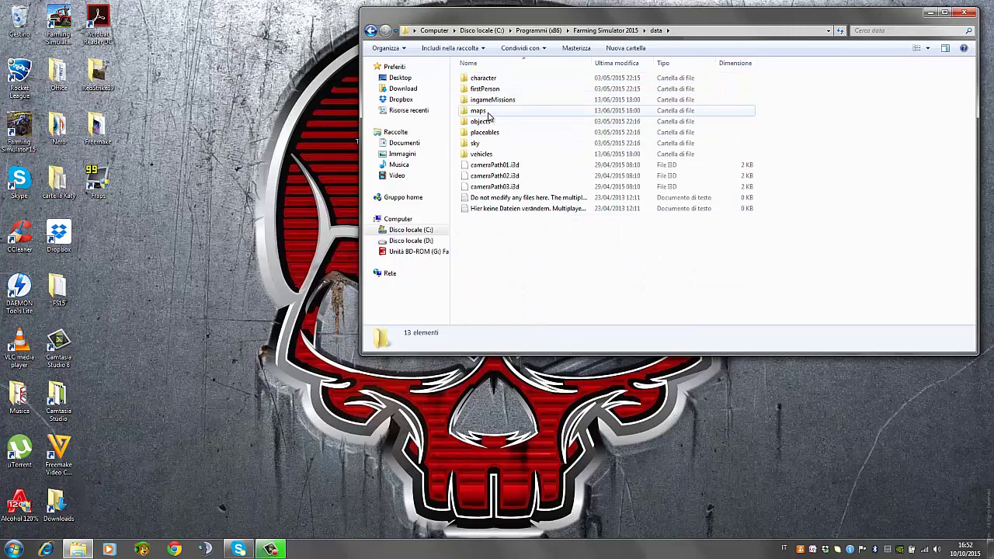
pyautogui.doubleClick(487, 111)
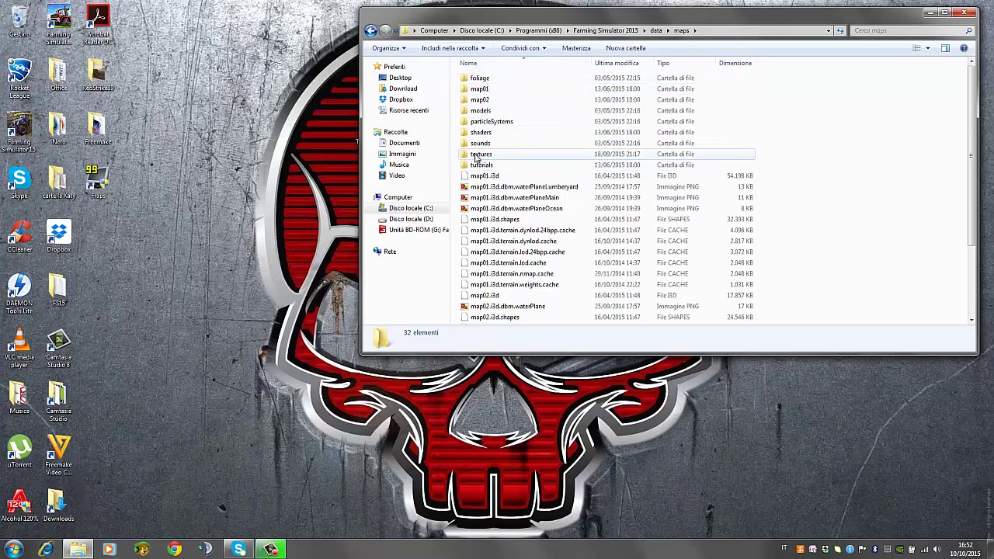
pyautogui.doubleClick(479, 154)
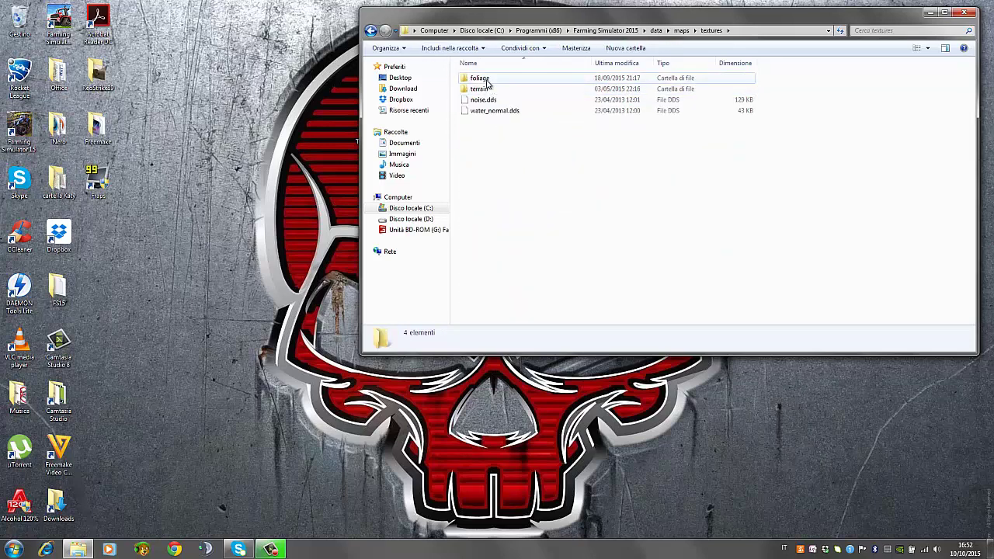
# Step: View the backup foliage folder in Texture mappa originale inside the desktop's FS15 folder, and close that window
pyautogui.click(489, 79)
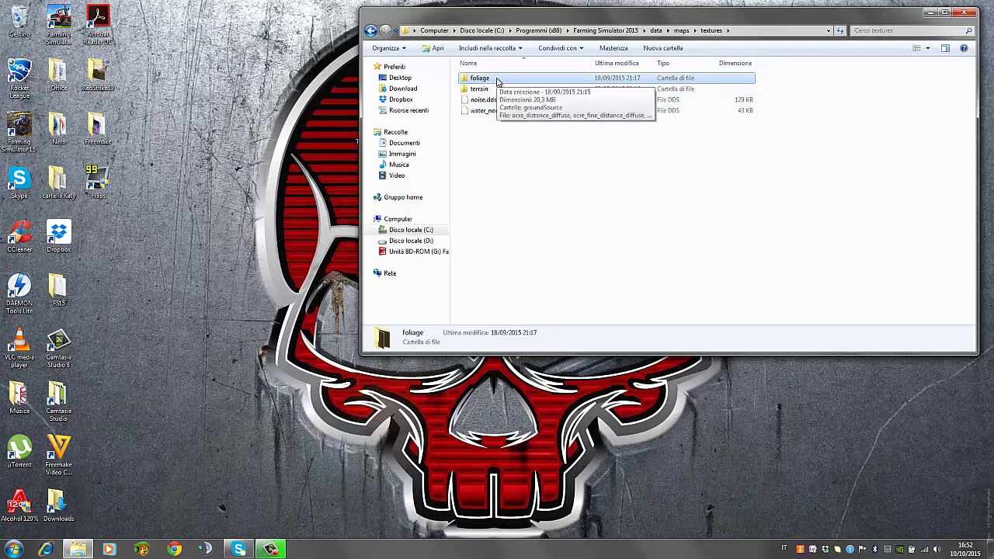
pyautogui.rightClick(498, 81)
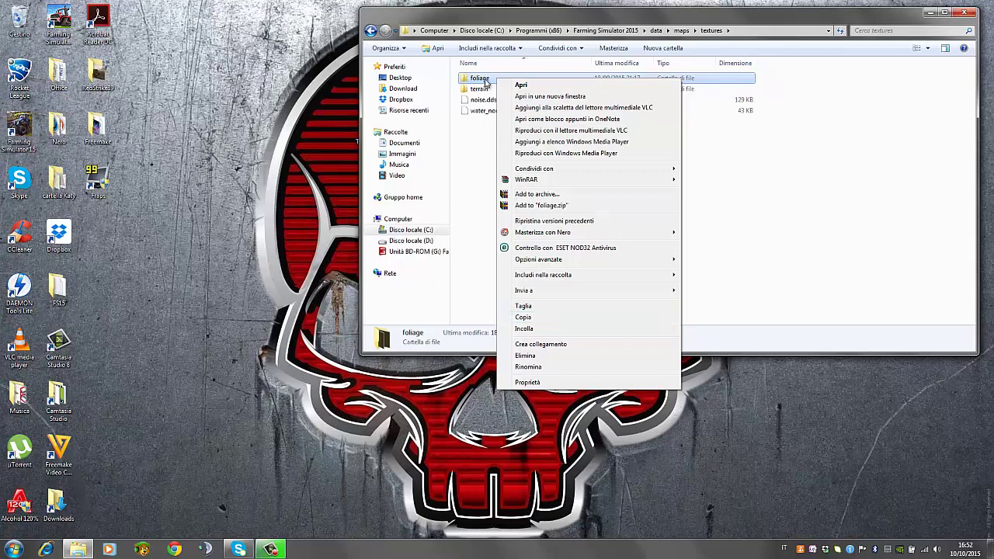
pyautogui.click(312, 159)
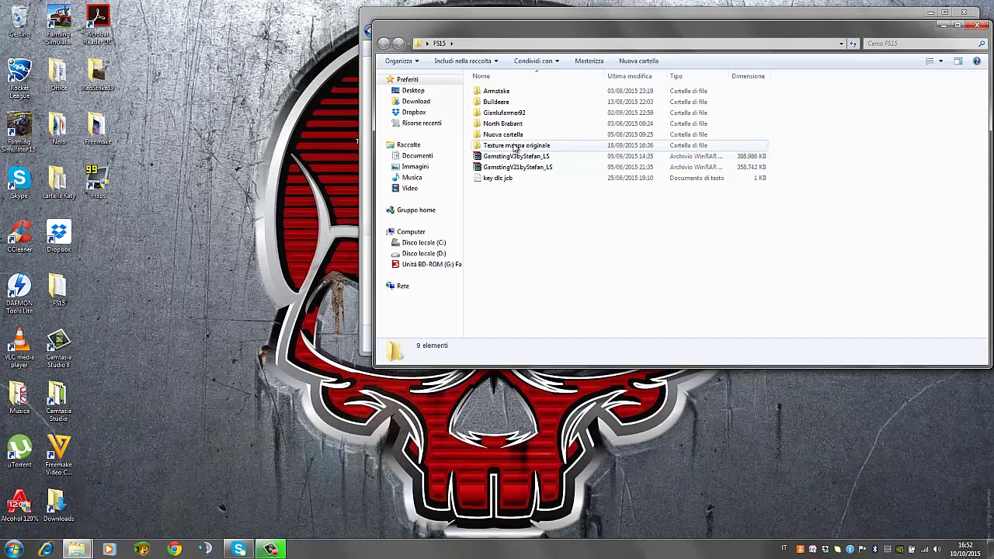
pyautogui.doubleClick(514, 147)
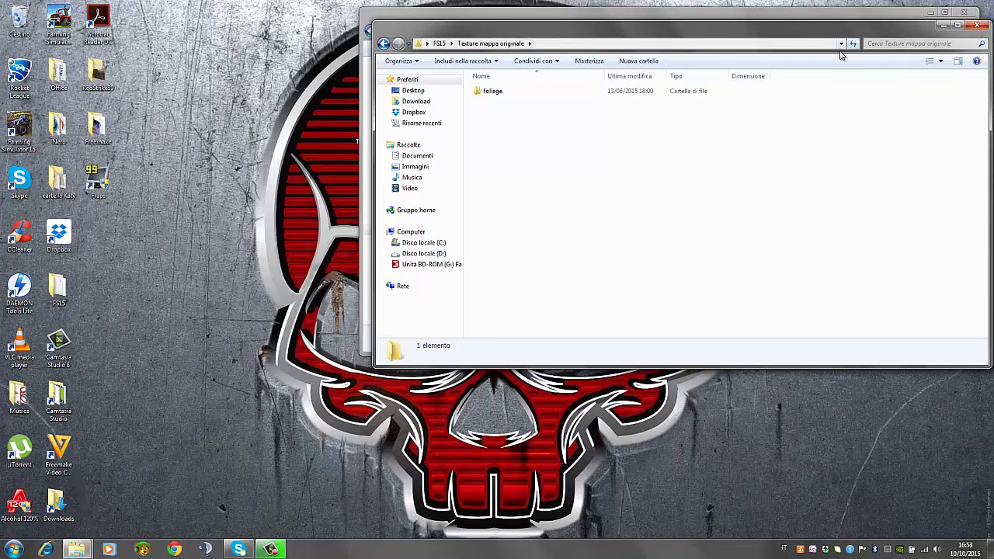
pyautogui.click(975, 25)
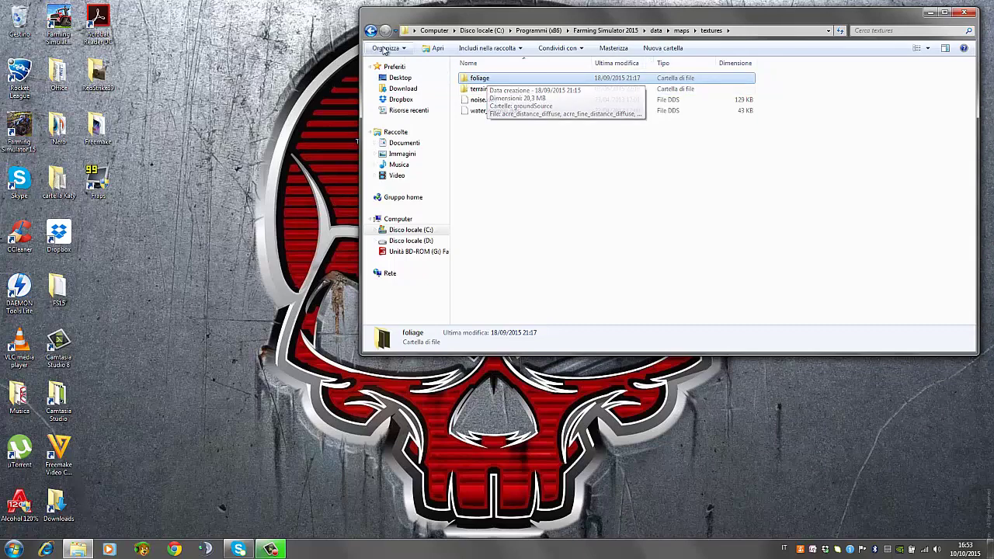
# Step: Examine the texture files in the game's foliage folder, and minimize its window
pyautogui.doubleClick(479, 79)
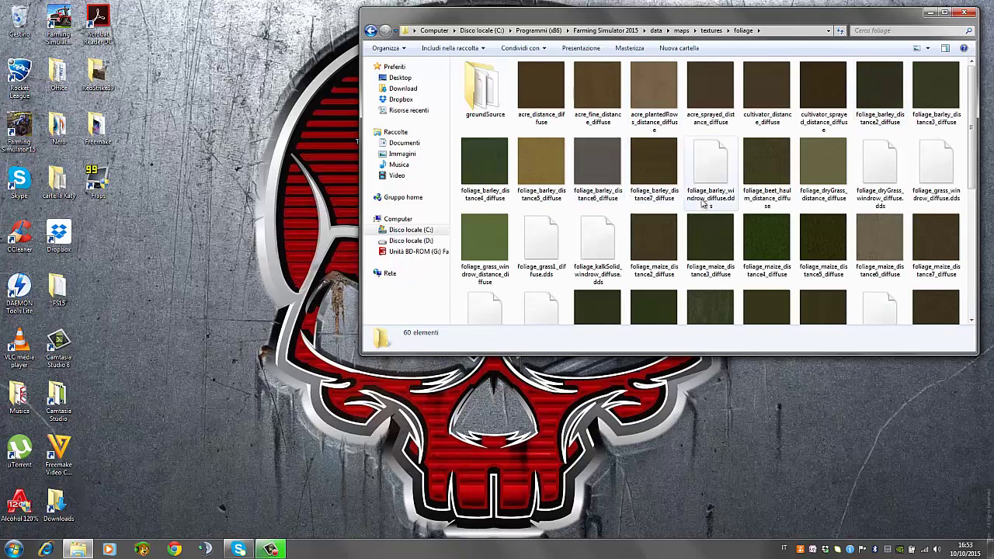
pyautogui.scroll(-5, 861, 191)
pyautogui.scroll(5, 889, 195)
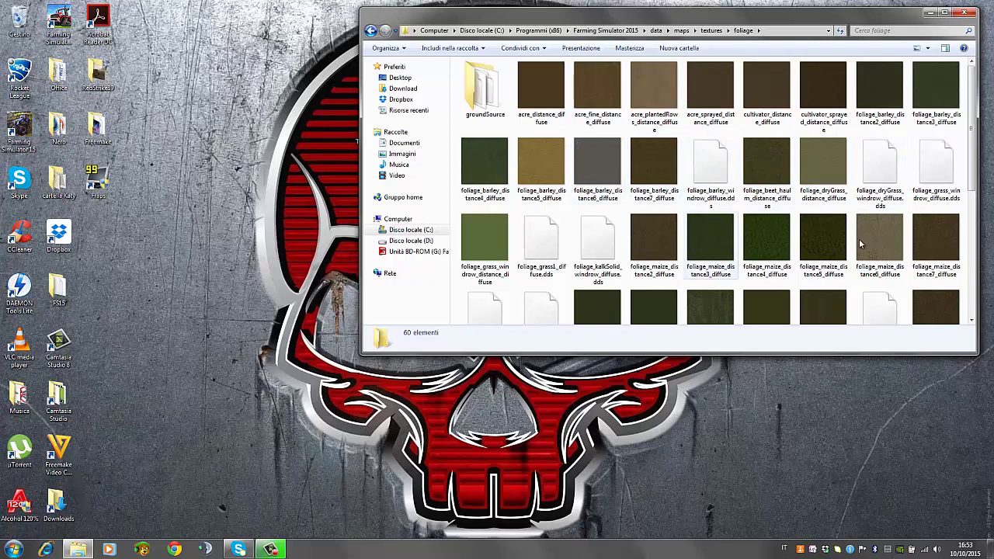
pyautogui.scroll(-5, 860, 219)
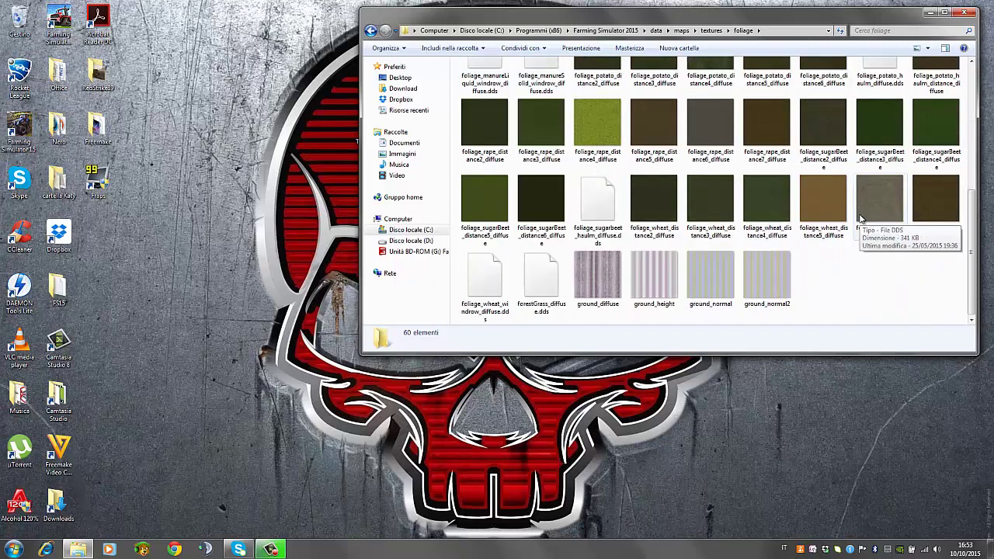
pyautogui.scroll(5, 698, 166)
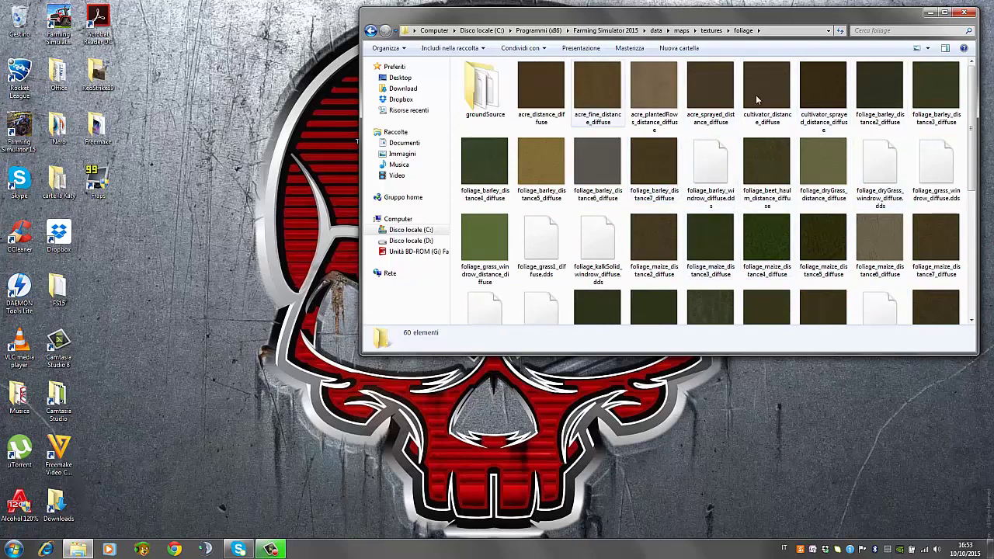
pyautogui.click(931, 13)
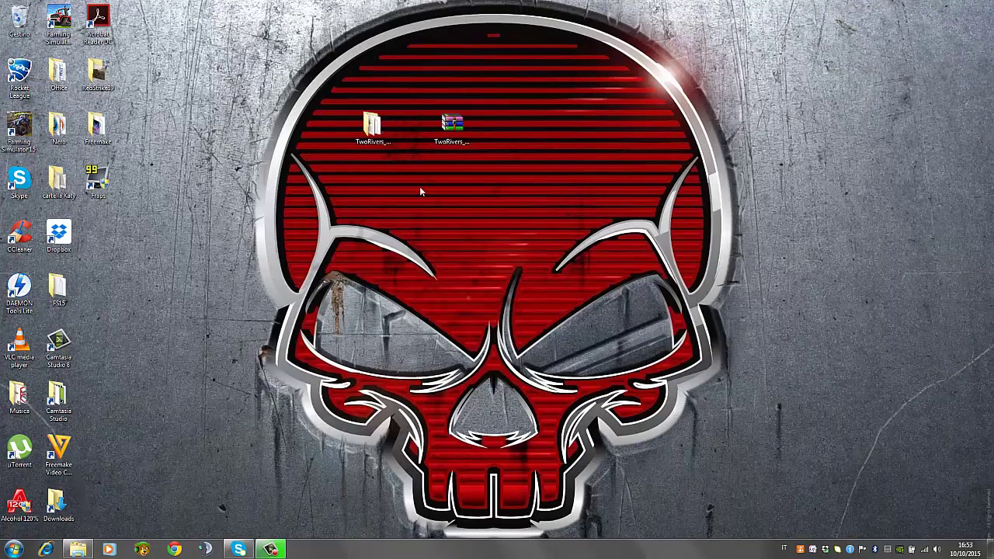
# Step: Place the TwoRivers_LS15_V1_3 archive and its extracted folder side by side on the desktop
pyautogui.click(440, 126)
pyautogui.moveTo(454, 130); pyautogui.dragTo(508, 126)
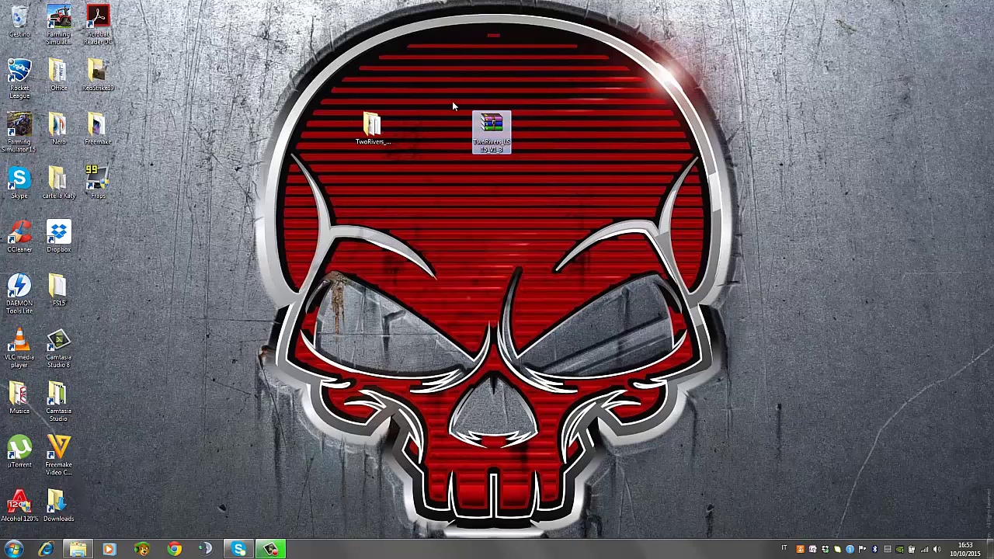
pyautogui.rightClick(486, 132)
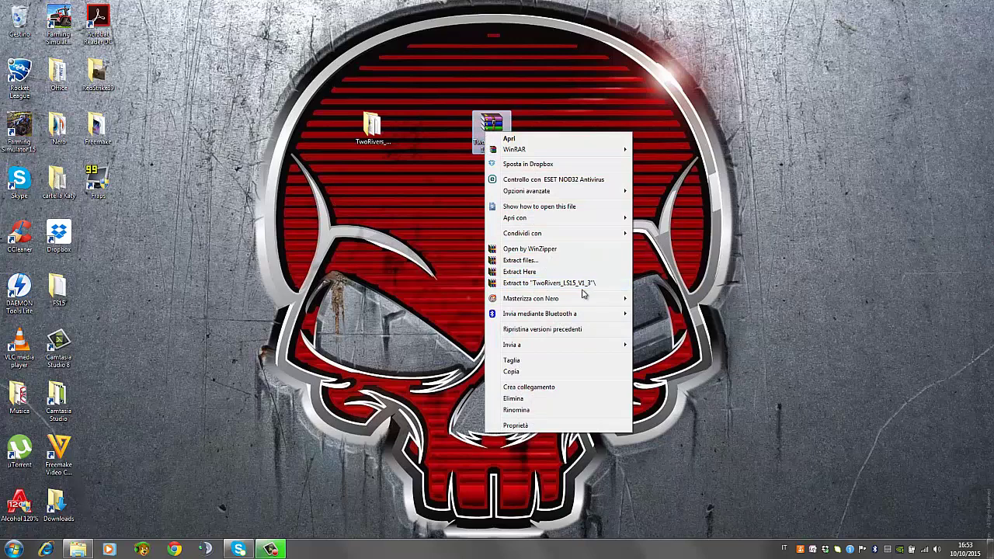
pyautogui.click(419, 200)
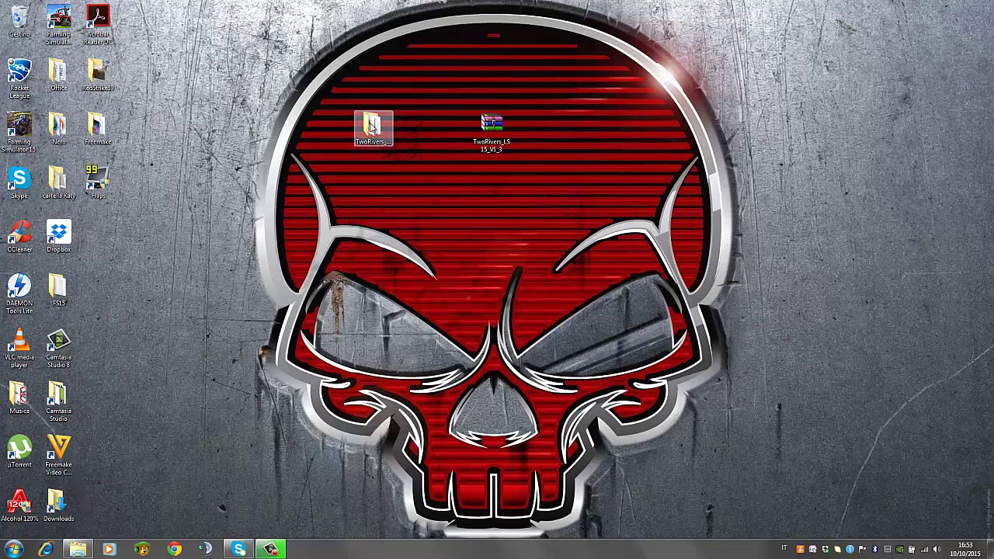
pyautogui.moveTo(373, 130); pyautogui.dragTo(443, 149)
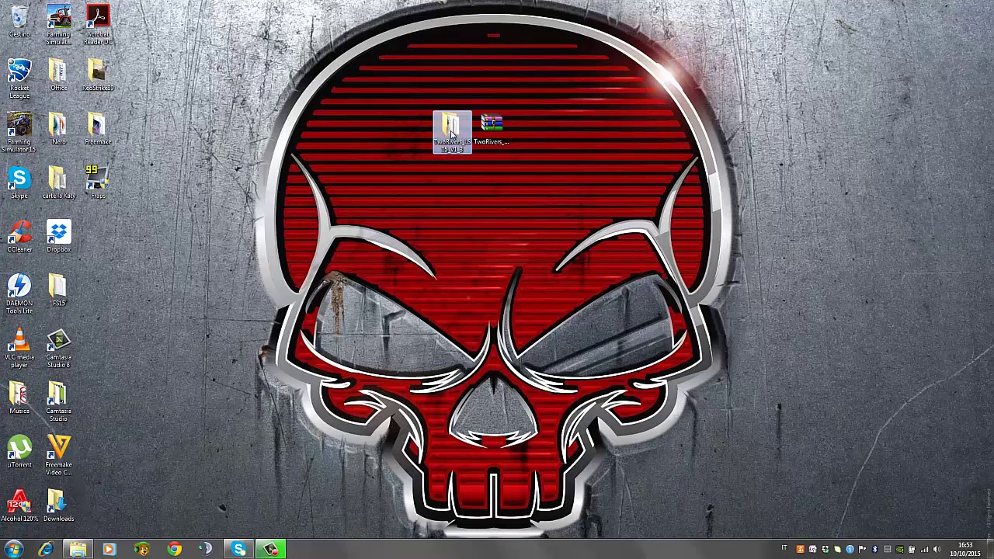
# Step: Open map > textures > foliage in the extracted TwoRivers_LS15_V1_3 folder and look through its texture files
pyautogui.doubleClick(452, 133)
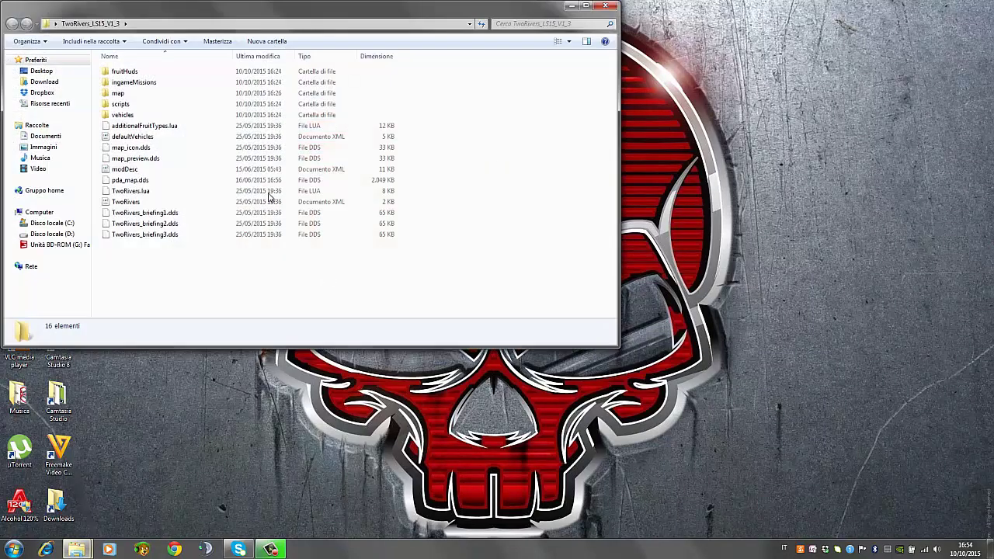
pyautogui.click(126, 94)
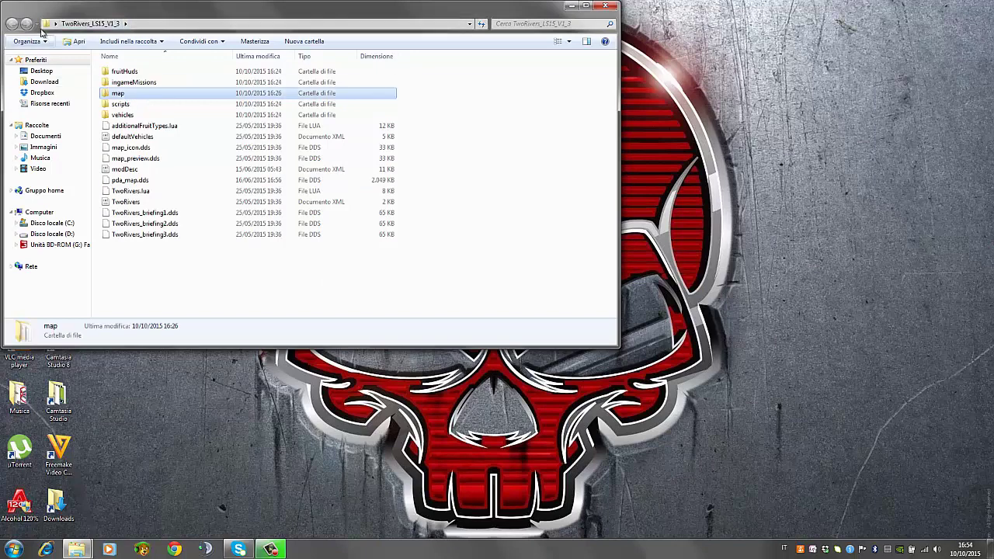
pyautogui.doubleClick(129, 95)
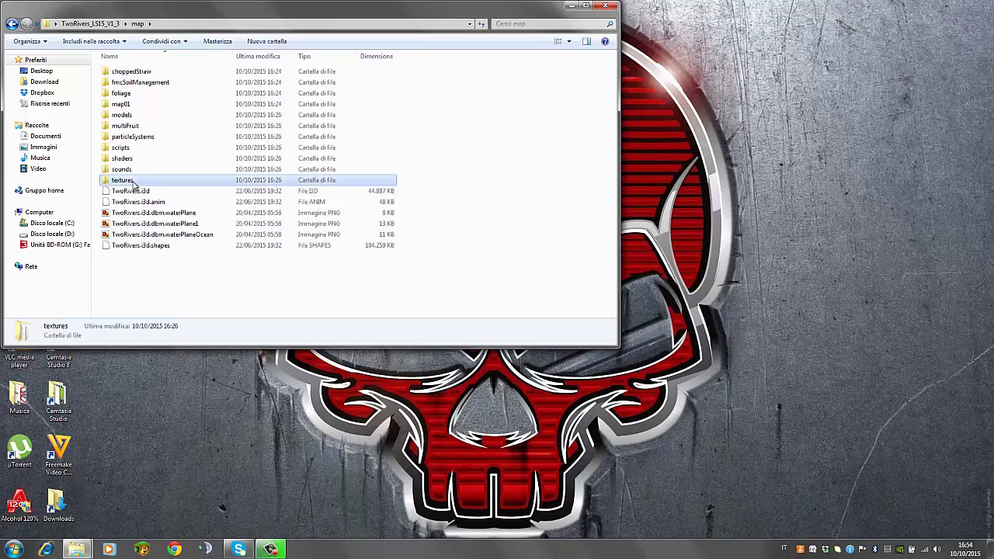
pyautogui.doubleClick(179, 180)
pyautogui.doubleClick(122, 73)
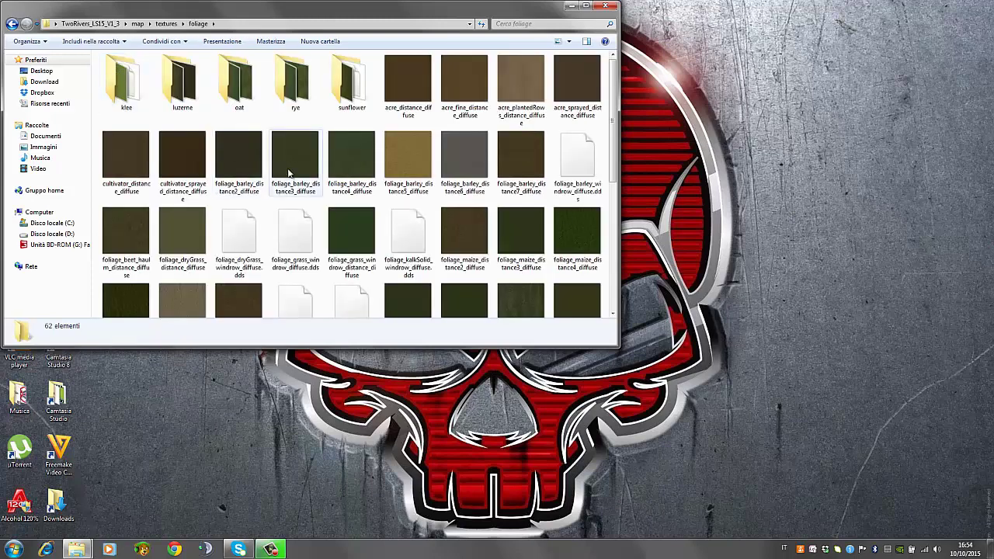
pyautogui.scroll(-5, 572, 127)
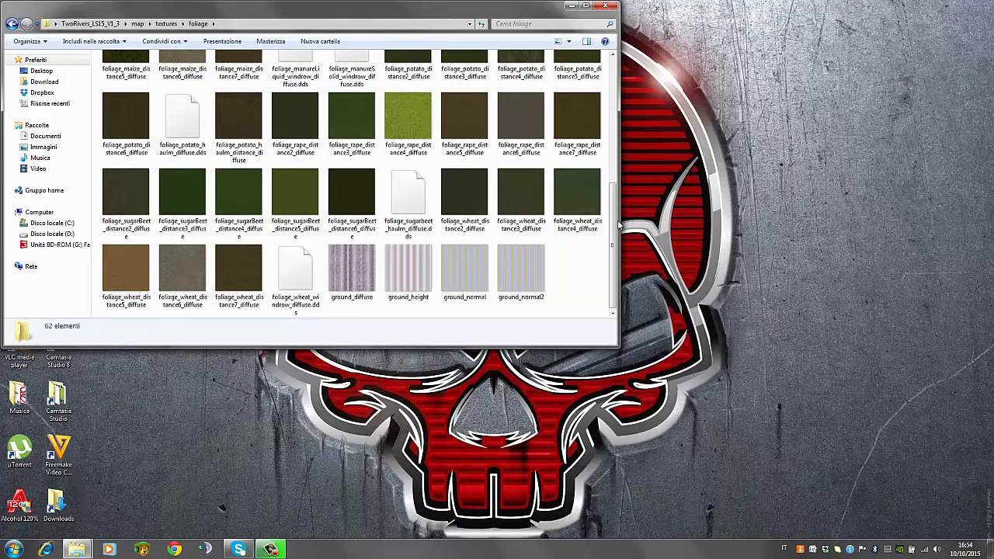
pyautogui.scroll(5, 547, 169)
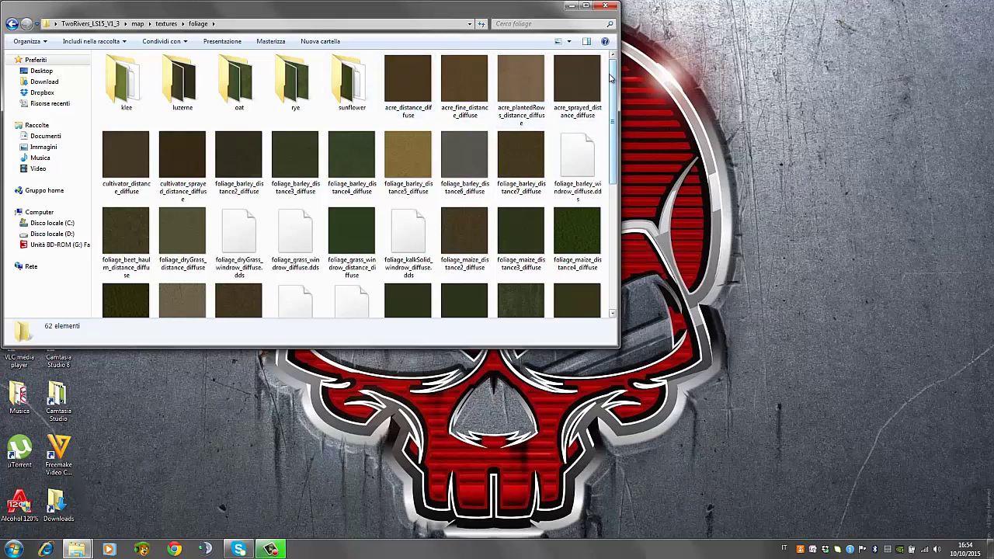
# Step: Copy all TwoRivers foliage texture files except the klee, luzerne, oat, rye and sunflower folders, and close the window
pyautogui.moveTo(608, 76); pyautogui.dragTo(621, 29)
pyautogui.scroll(-3, 578, 124)
pyautogui.scroll(3, 466, 116)
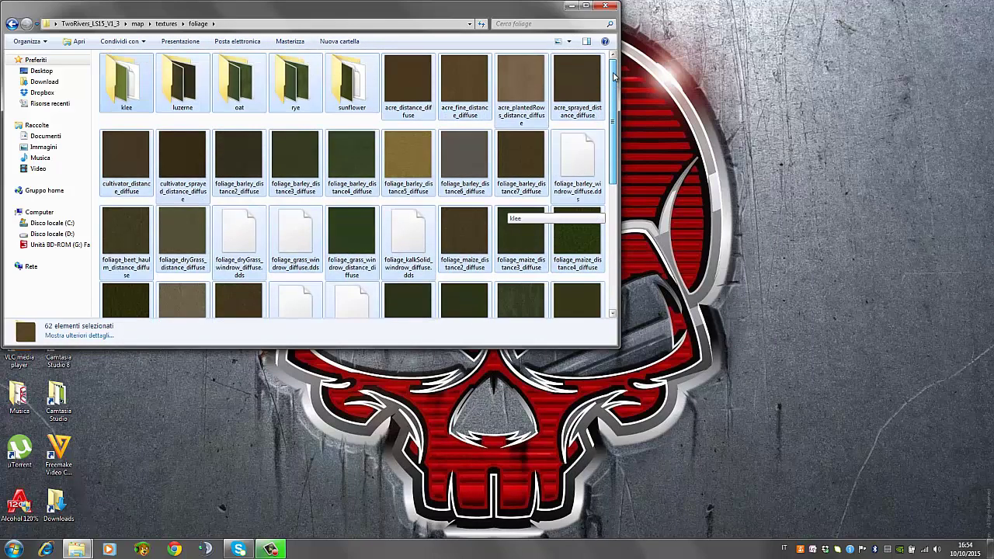
pyautogui.keyDown('ctrl'); pyautogui.click(352, 81); pyautogui.keyUp('ctrl')
pyautogui.keyDown('ctrl'); pyautogui.click(295, 81); pyautogui.keyUp('ctrl')
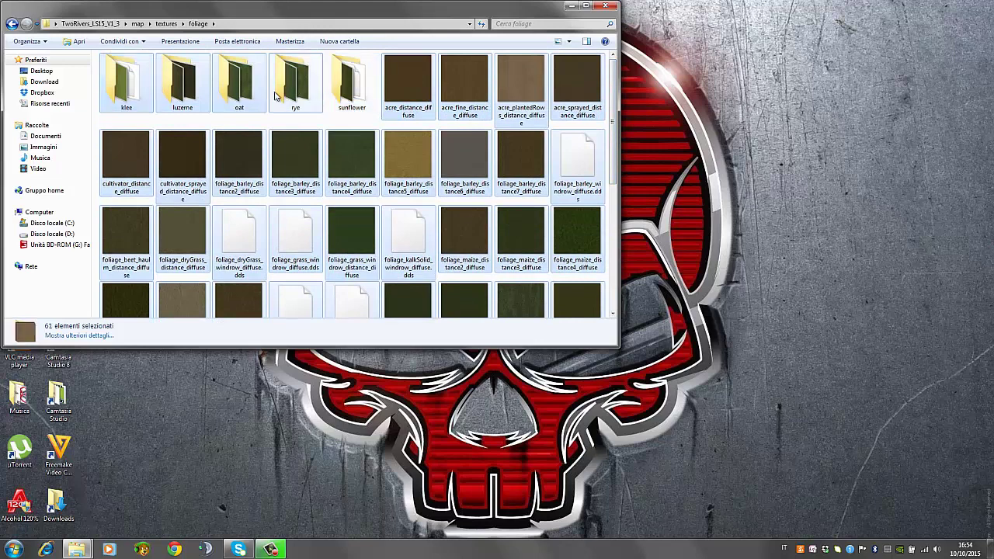
pyautogui.keyDown('ctrl'); pyautogui.click(239, 82); pyautogui.keyUp('ctrl')
pyautogui.keyDown('ctrl'); pyautogui.click(182, 82); pyautogui.keyUp('ctrl')
pyautogui.keyDown('ctrl'); pyautogui.click(126, 82); pyautogui.keyUp('ctrl')
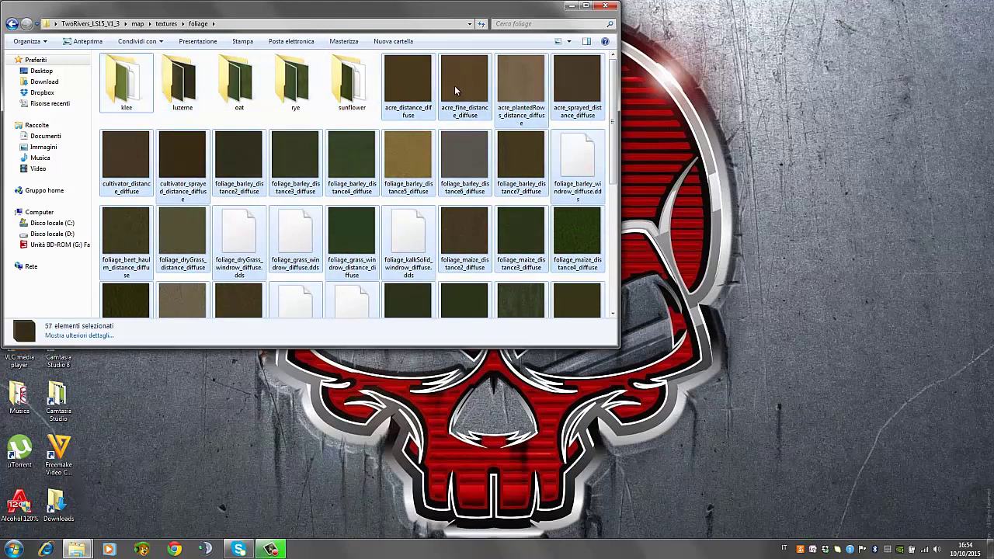
pyautogui.rightClick(455, 85)
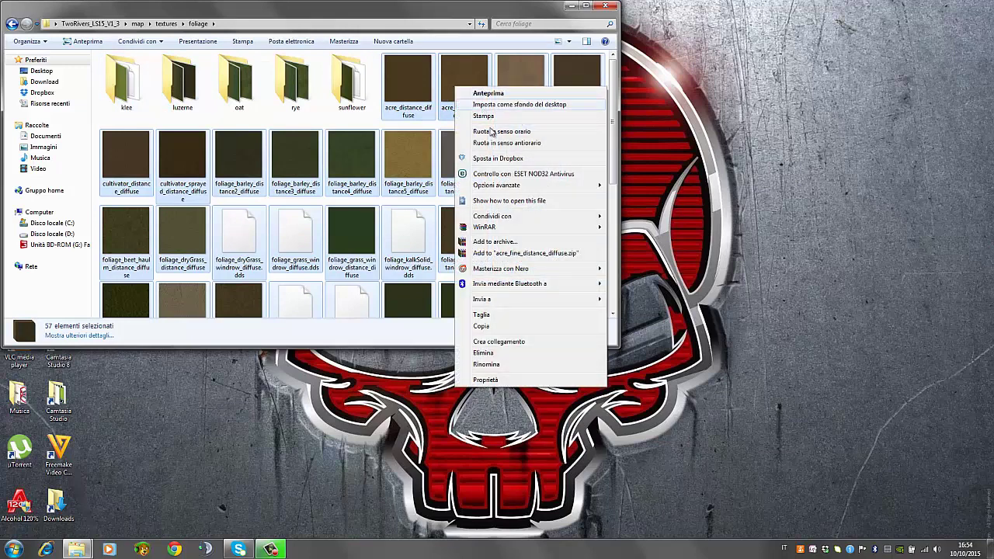
pyautogui.click(500, 326)
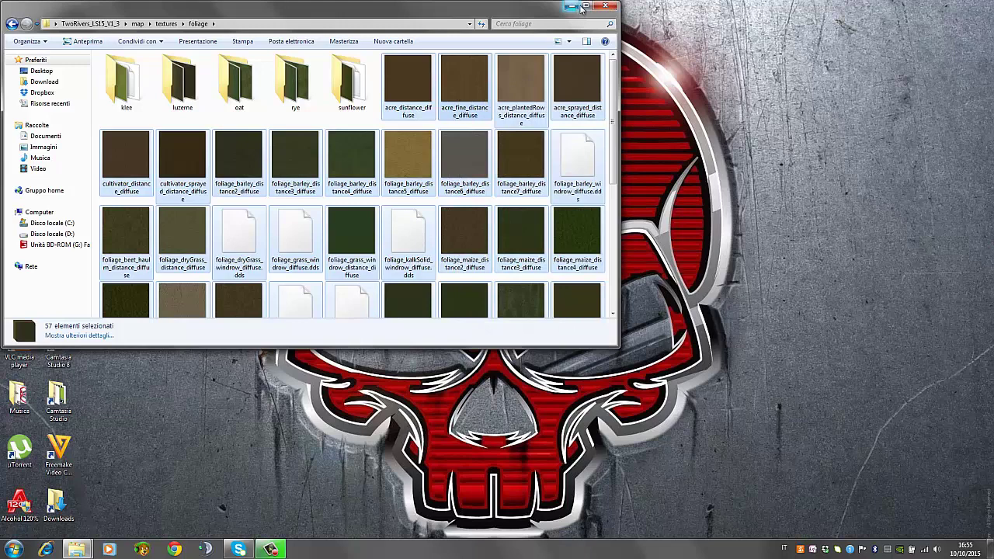
pyautogui.click(610, 7)
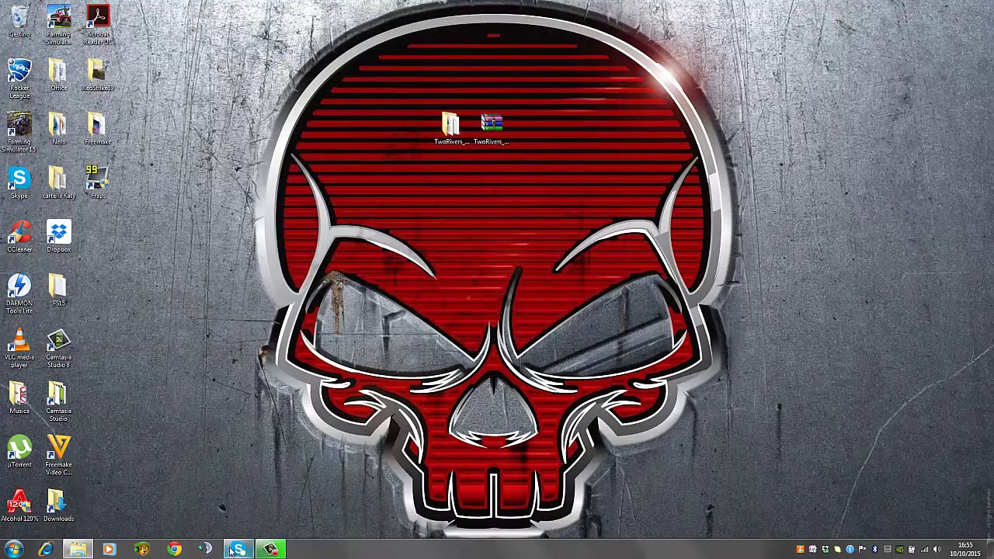
# Step: Try to paste the copied texture files into the Farming Simulator 2015 foliage folder
pyautogui.click(88, 551)
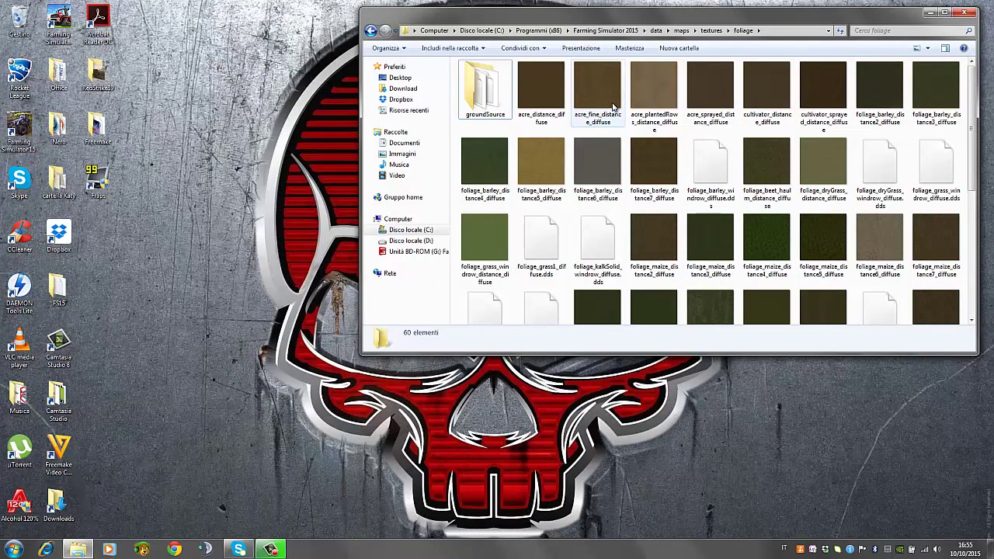
pyautogui.rightClick(456, 137)
pyautogui.click(475, 203)
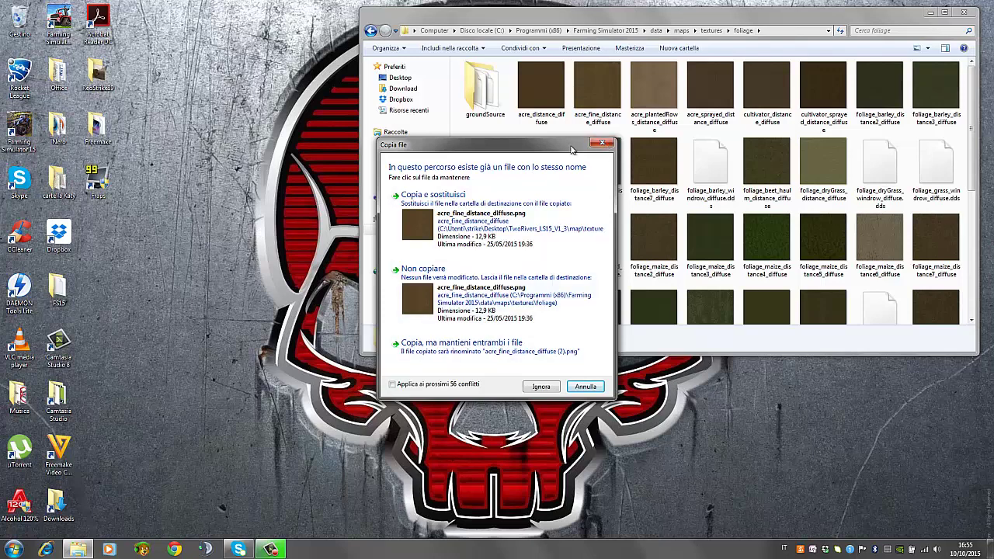
pyautogui.click(602, 143)
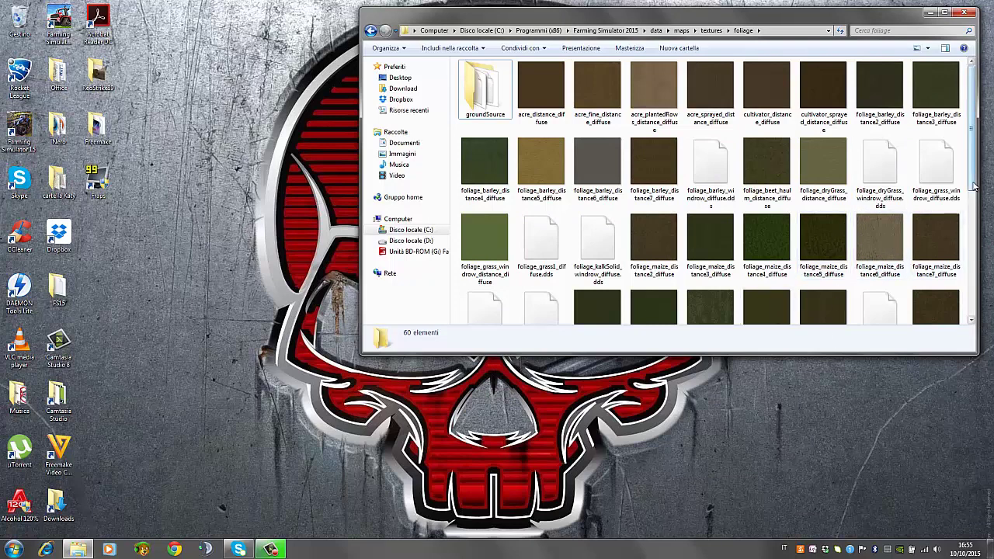
# Step: Review the game's foliage textures and their parent textures folder, and close the window
pyautogui.scroll(-3, 973, 185)
pyautogui.scroll(3, 893, 194)
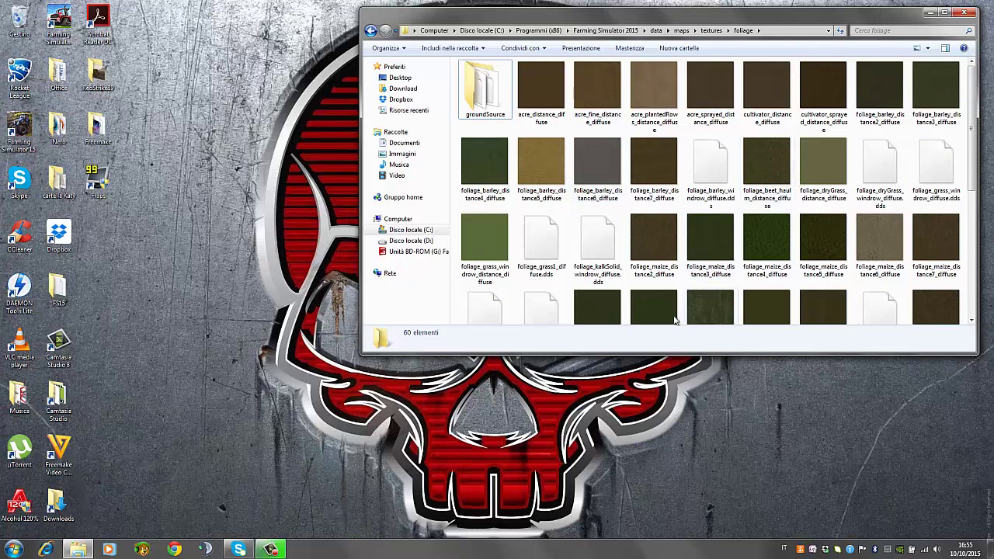
pyautogui.click(370, 30)
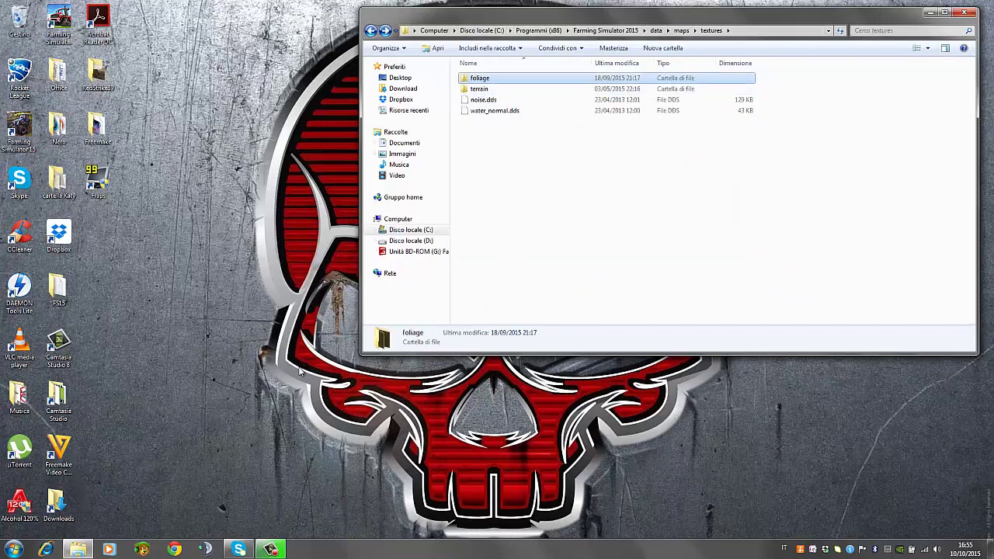
pyautogui.click(385, 31)
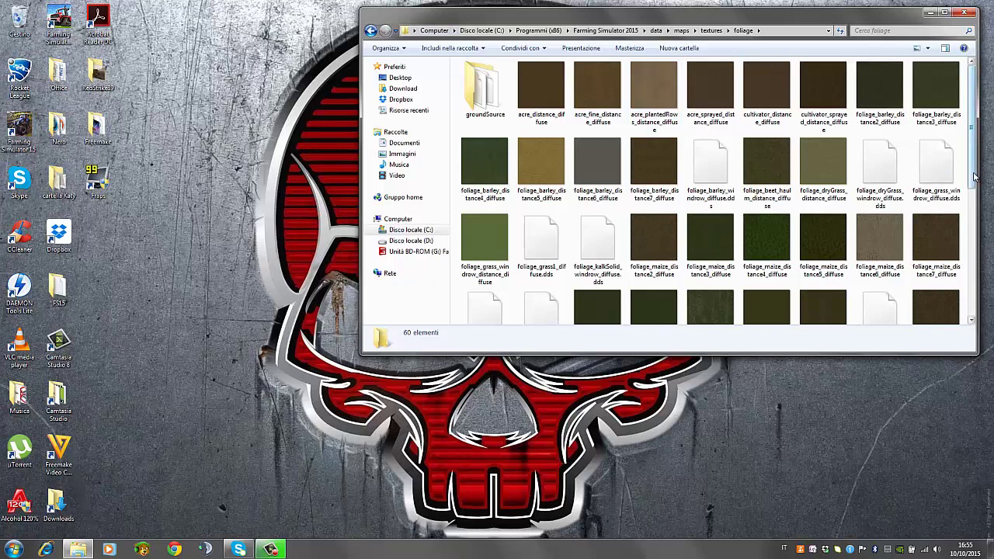
pyautogui.moveTo(974, 185); pyautogui.dragTo(974, 184)
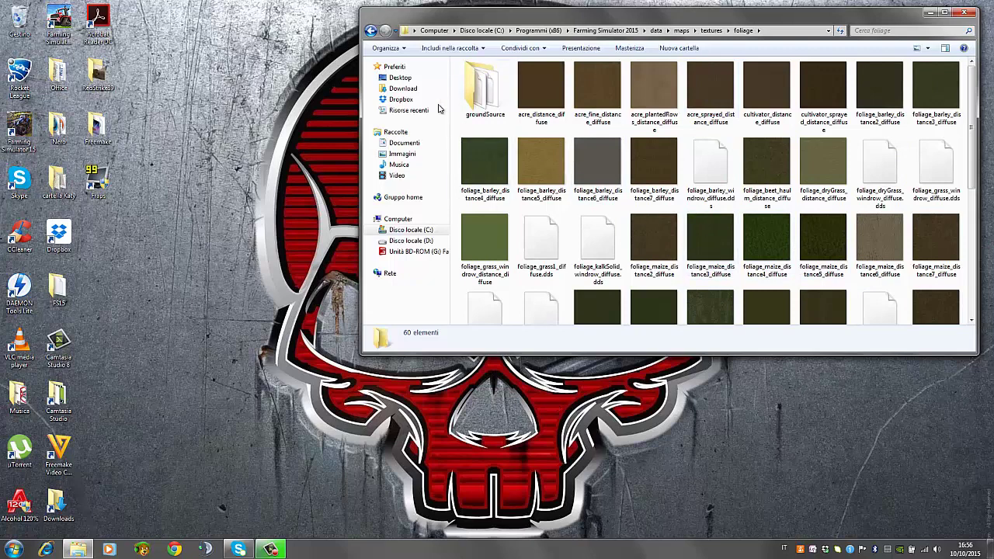
pyautogui.click(371, 30)
pyautogui.doubleClick(471, 81)
pyautogui.click(966, 13)
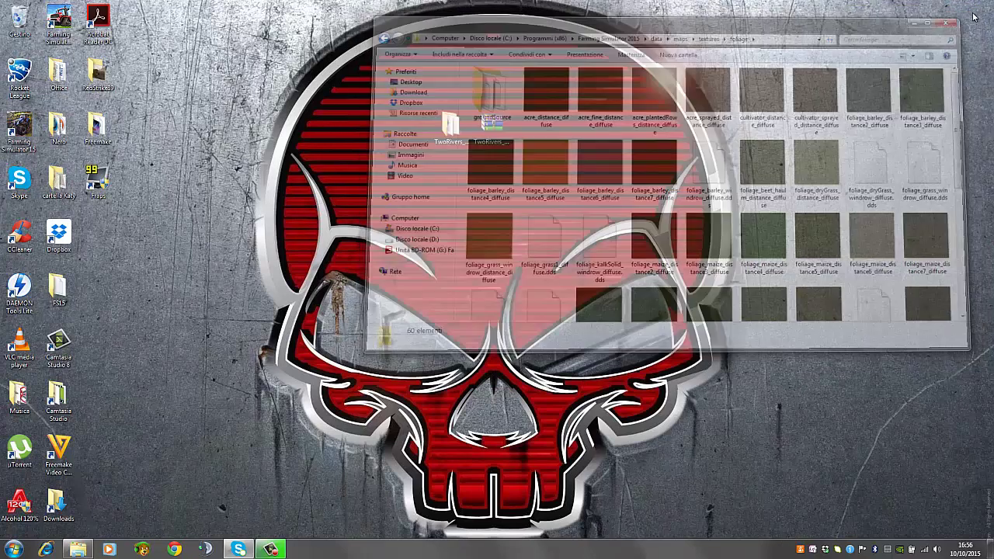